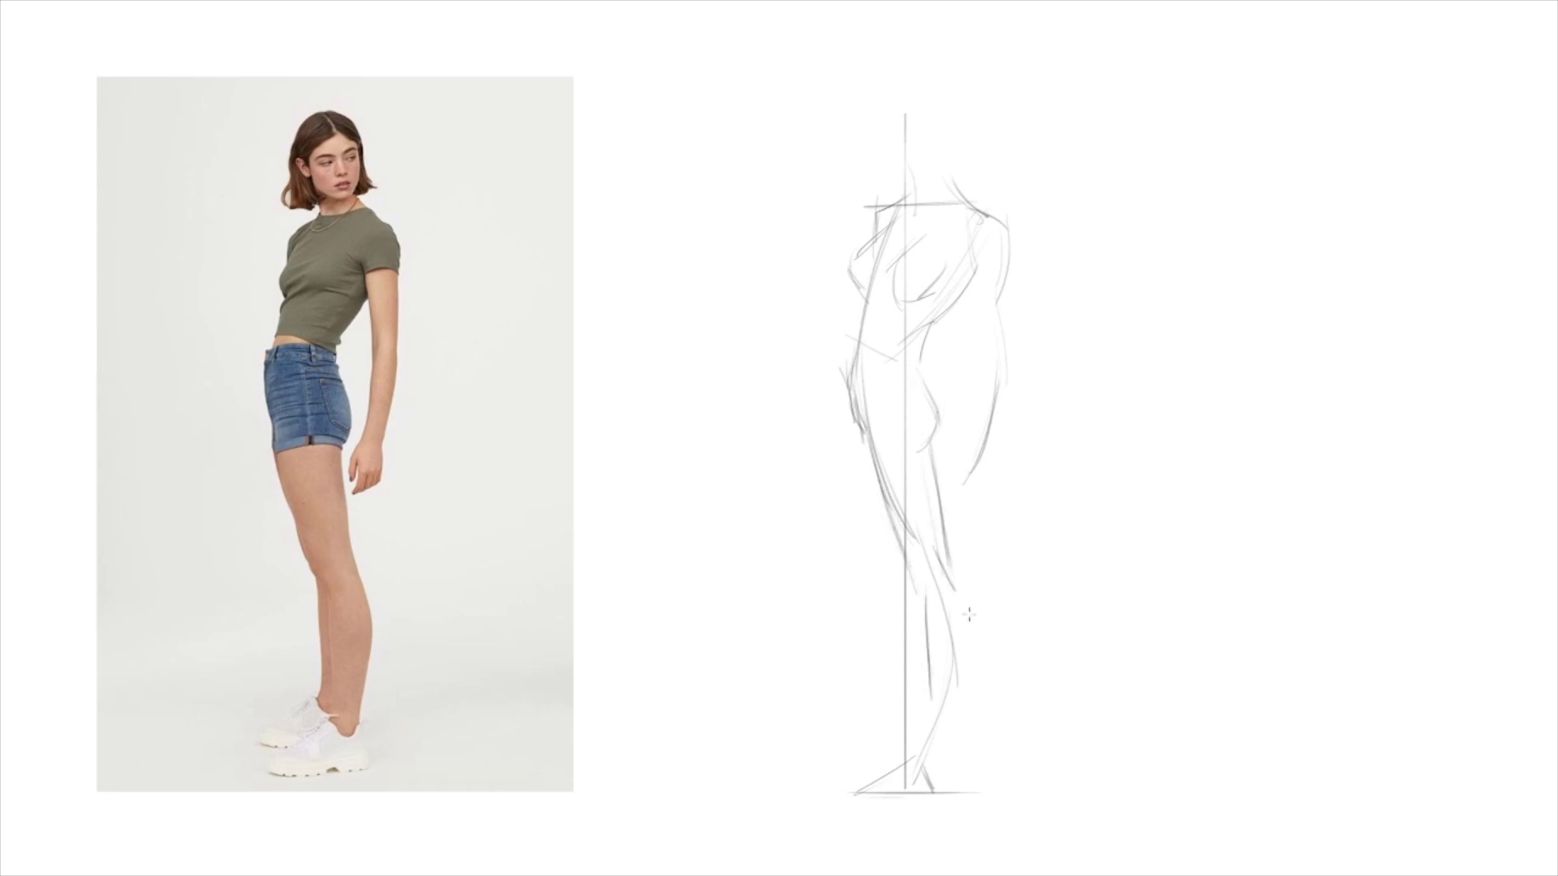
Step: Darken the lower leg and calf lines of the side-view figure
mouse_move(958, 600)
mouse_down()
mouse_move(971, 678)
mouse_move(938, 769)
mouse_up()
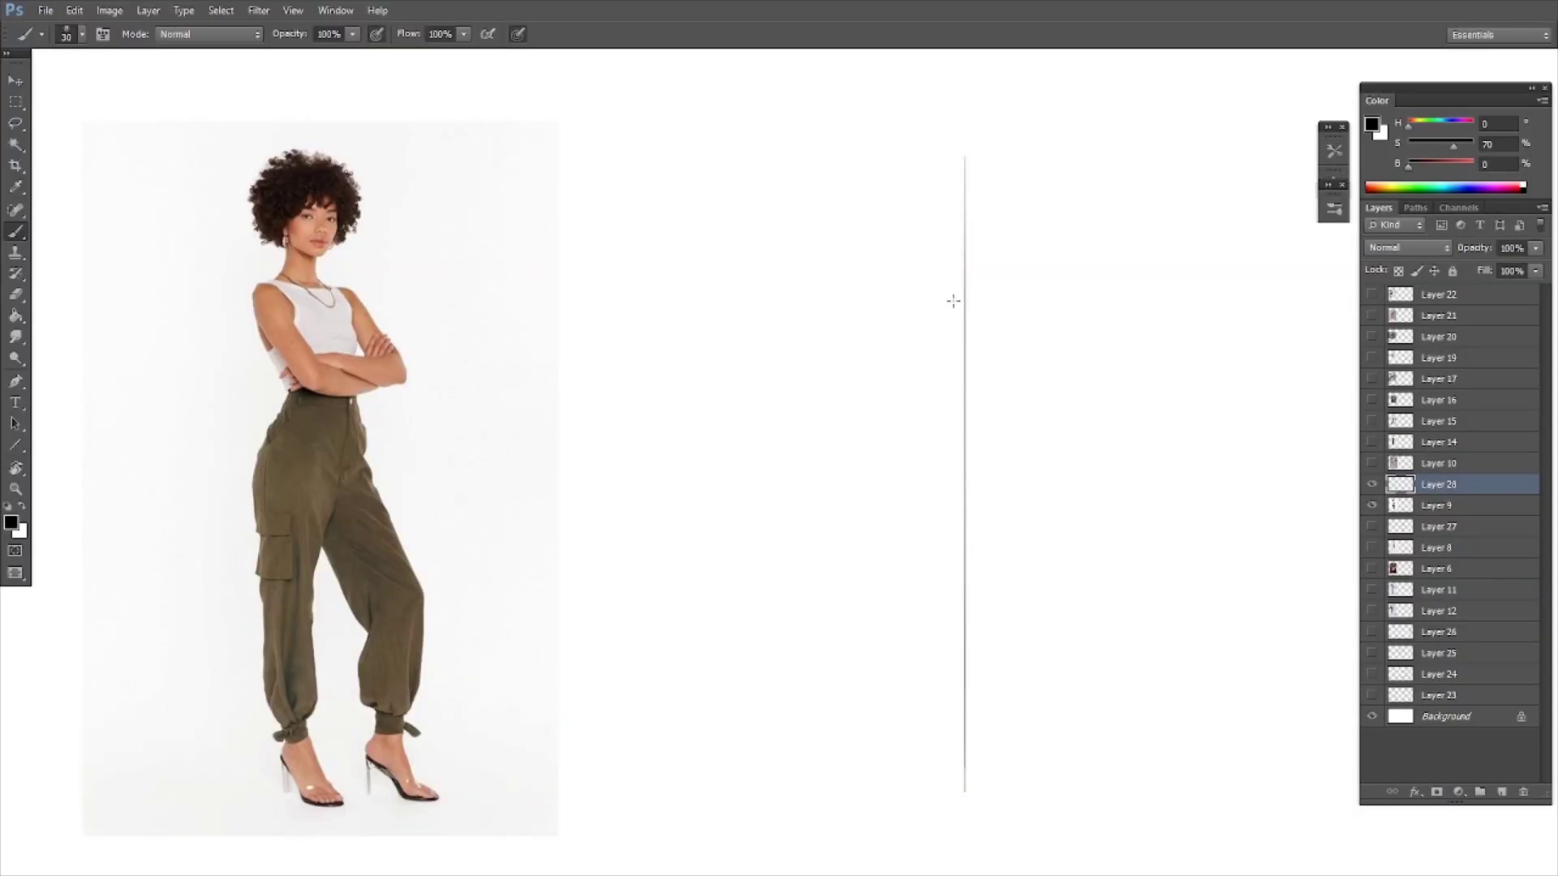
Step: Hand-letter the title WEIGHT DISTRIBUTION across the top of the page
mouse_move(862, 83)
mouse_down()
mouse_move(873, 103)
mouse_move(978, 84)
mouse_move(1016, 100)
mouse_up()
mouse_move(1047, 85)
mouse_down()
mouse_move(1037, 99)
mouse_move(1073, 78)
mouse_up()
mouse_move(1079, 96)
mouse_down()
mouse_move(1096, 78)
mouse_move(1149, 76)
mouse_up()
drag(1151, 75, 1168, 73)
drag(1159, 74, 1160, 91)
mouse_move(1174, 73)
mouse_down()
mouse_move(1173, 89)
mouse_move(1186, 73)
mouse_up()
drag(1197, 87, 1209, 67)
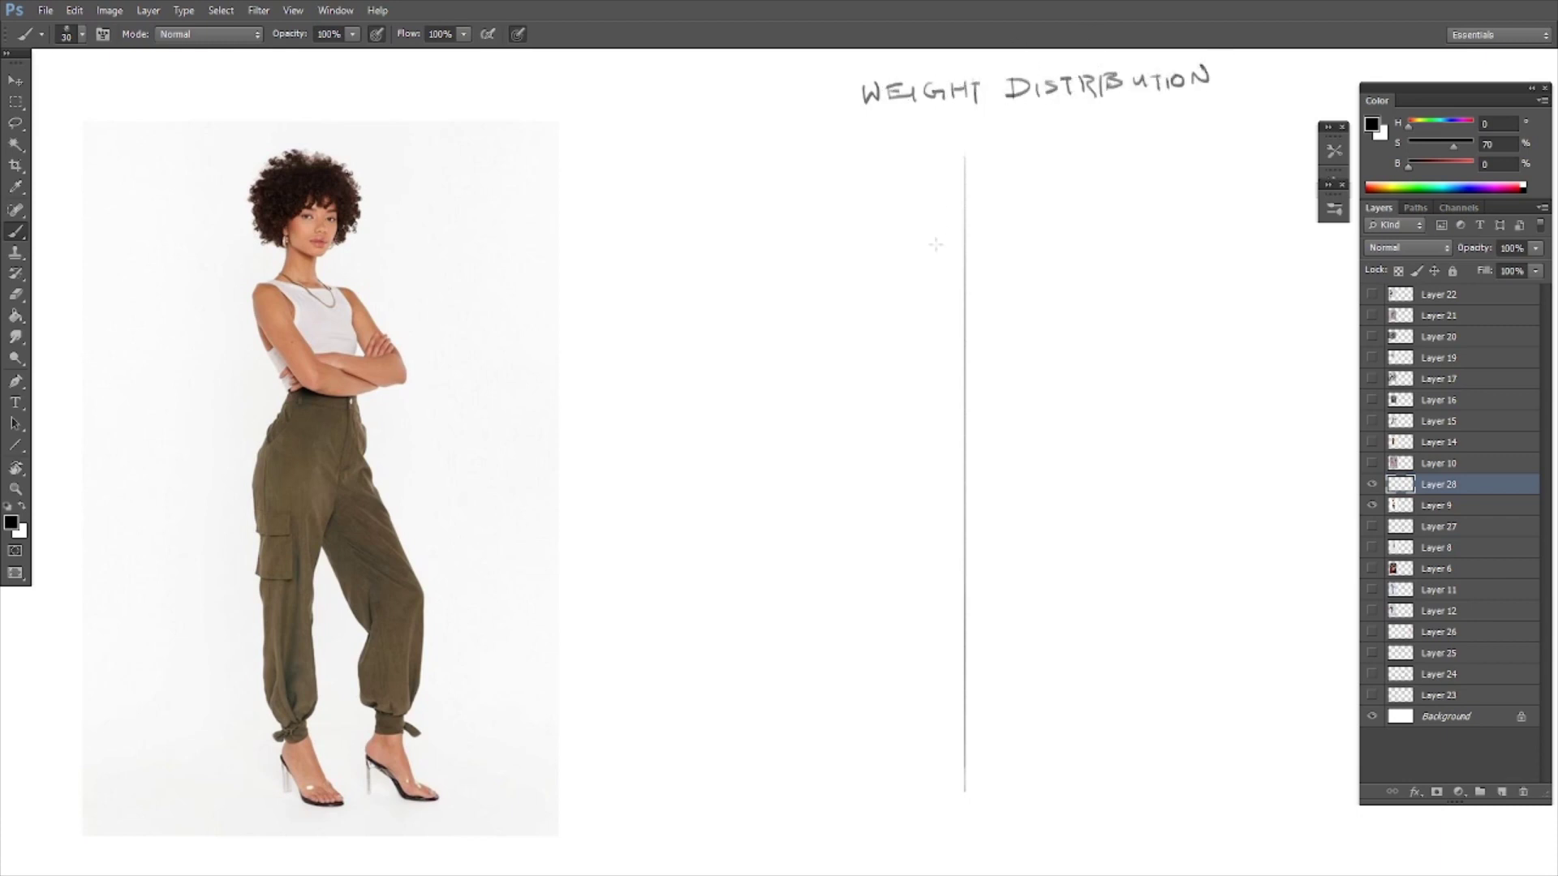
Step: Rough in the shoulder line, ribcage, hip line, both legs and the front foot
drag(893, 254, 1013, 238)
mouse_move(903, 255)
mouse_down()
mouse_move(1003, 238)
mouse_move(987, 398)
mouse_up()
mouse_move(980, 241)
mouse_down()
mouse_move(942, 422)
mouse_move(989, 401)
mouse_move(966, 447)
mouse_move(921, 439)
mouse_move(907, 640)
mouse_up()
drag(921, 572, 942, 767)
mouse_move(1010, 395)
mouse_down()
mouse_move(964, 456)
mouse_move(1019, 572)
mouse_move(1024, 718)
mouse_up()
mouse_move(1029, 612)
mouse_down()
mouse_move(1005, 763)
mouse_move(1079, 769)
mouse_up()
mouse_move(932, 771)
mouse_down()
mouse_move(938, 808)
mouse_move(964, 807)
mouse_up()
mouse_move(925, 758)
mouse_down()
mouse_move(933, 817)
mouse_move(978, 811)
mouse_up()
drag(945, 819, 980, 820)
Step: Sketch the shoulders, back, bottom of the ribcage, neck and head outline
drag(915, 258, 951, 359)
drag(1012, 241, 1058, 344)
drag(949, 359, 1063, 354)
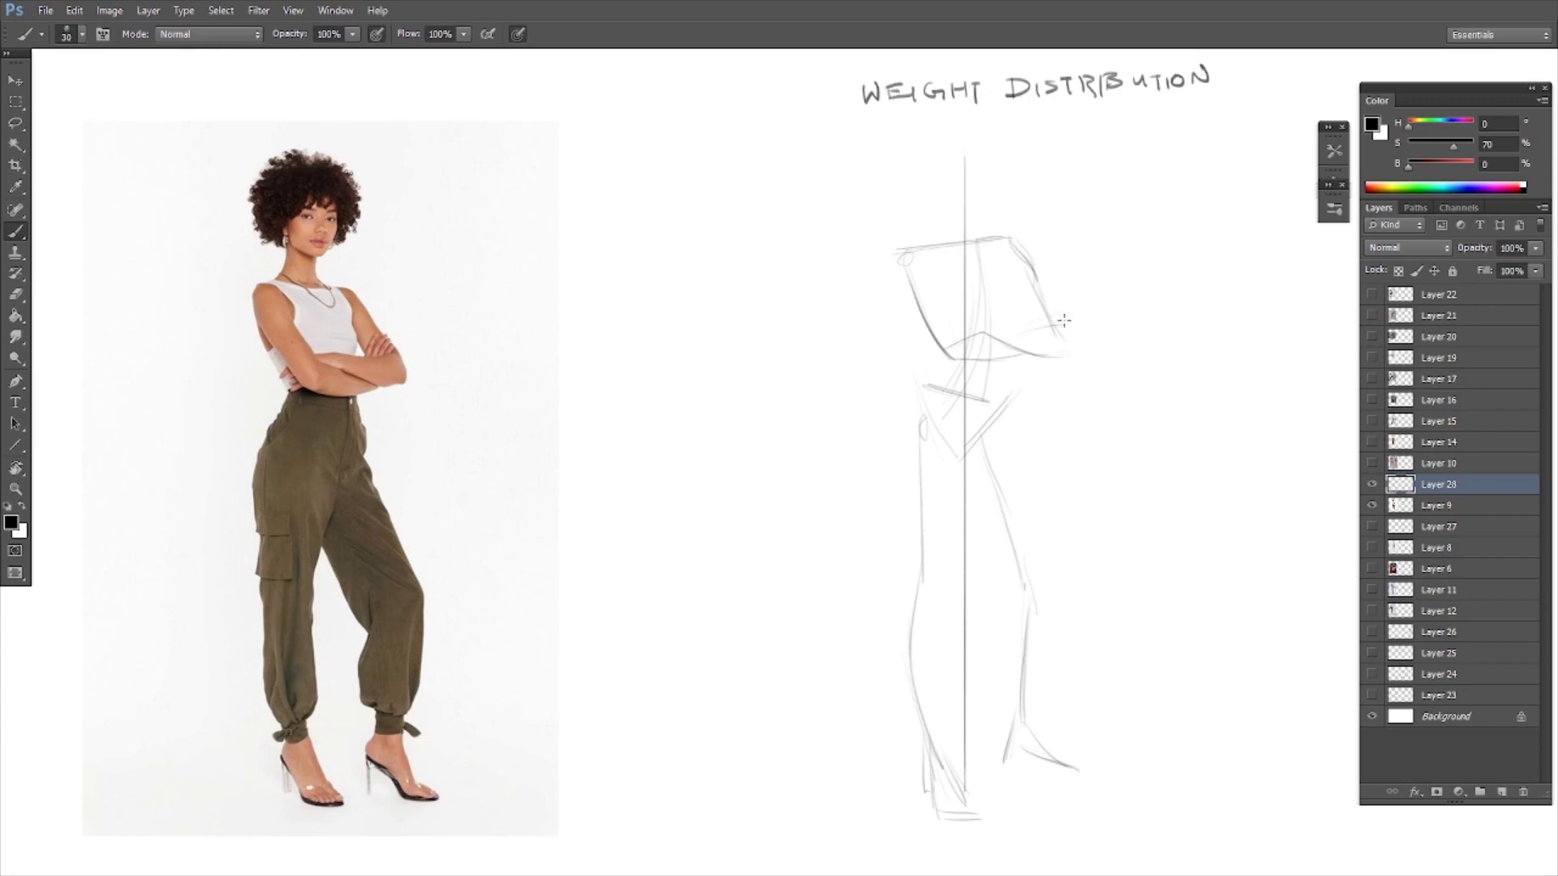
mouse_move(951, 213)
mouse_down()
mouse_move(939, 253)
mouse_move(978, 242)
mouse_move(981, 262)
mouse_up()
drag(981, 133, 940, 135)
mouse_move(965, 216)
mouse_down()
mouse_move(985, 214)
mouse_move(991, 150)
mouse_move(987, 199)
mouse_up()
mouse_move(937, 139)
mouse_down()
mouse_move(978, 193)
mouse_move(974, 223)
mouse_move(985, 218)
mouse_up()
Step: Add contour lines along the figure's near side and the front foot and heel
drag(925, 474, 941, 596)
mouse_move(955, 520)
mouse_down()
mouse_move(929, 657)
mouse_move(969, 808)
mouse_up()
mouse_move(933, 758)
mouse_down()
mouse_move(957, 828)
mouse_move(995, 824)
mouse_move(964, 592)
mouse_up()
Step: Draw the hip line with an upward arrow and the shoulder line with a downward arrow
drag(917, 386, 1026, 419)
mouse_move(884, 505)
mouse_down()
mouse_move(884, 422)
mouse_move(893, 431)
mouse_up()
drag(862, 262, 1025, 238)
drag(908, 251, 1047, 230)
drag(883, 178, 892, 216)
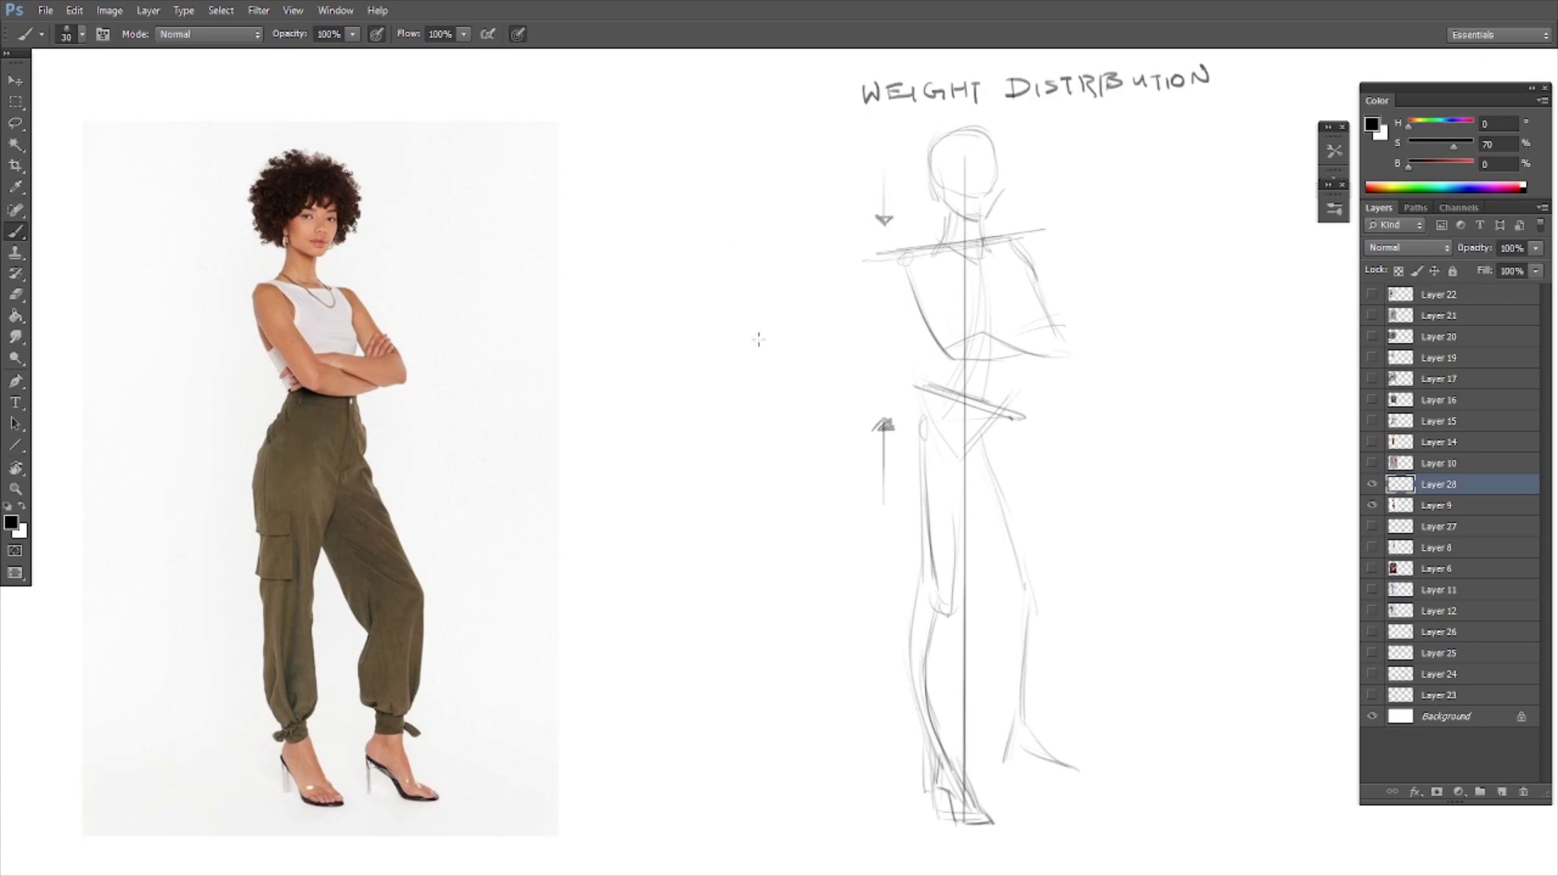
Step: Begin lettering the SHOULDER note left of the figure
mouse_move(717, 292)
mouse_down()
mouse_move(706, 308)
mouse_move(729, 310)
mouse_up()
drag(733, 295, 769, 306)
drag(775, 285, 820, 308)
Step: Finish the word SHOULDER and letter PELVIS ANGLE beneath it
drag(823, 290, 837, 310)
drag(709, 349, 730, 367)
mouse_move(741, 350)
mouse_down()
mouse_move(748, 367)
mouse_move(767, 348)
mouse_up()
drag(771, 350, 771, 365)
drag(792, 350, 784, 367)
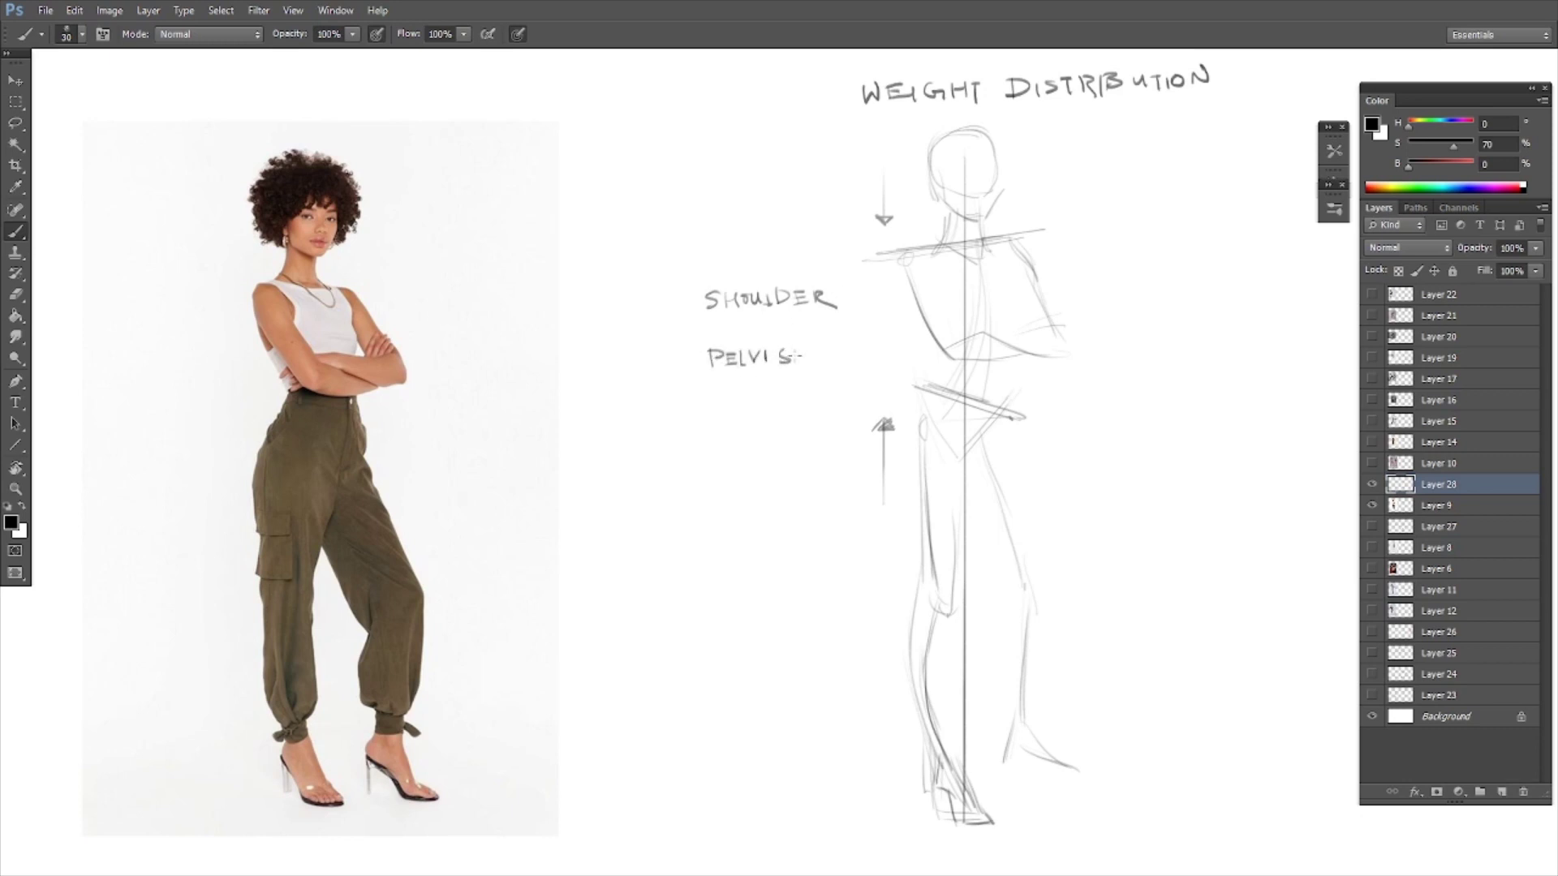
drag(814, 362, 841, 344)
drag(856, 347, 864, 363)
drag(866, 345, 874, 362)
mouse_move(703, 383)
mouse_down()
mouse_move(705, 400)
mouse_move(734, 397)
mouse_up()
Step: Letter BALANCE and WEIGHT ON RIGHT LEG, then touch up the neck and ankle
drag(738, 384, 760, 396)
mouse_move(763, 398)
mouse_down()
mouse_move(775, 385)
mouse_move(798, 397)
mouse_up()
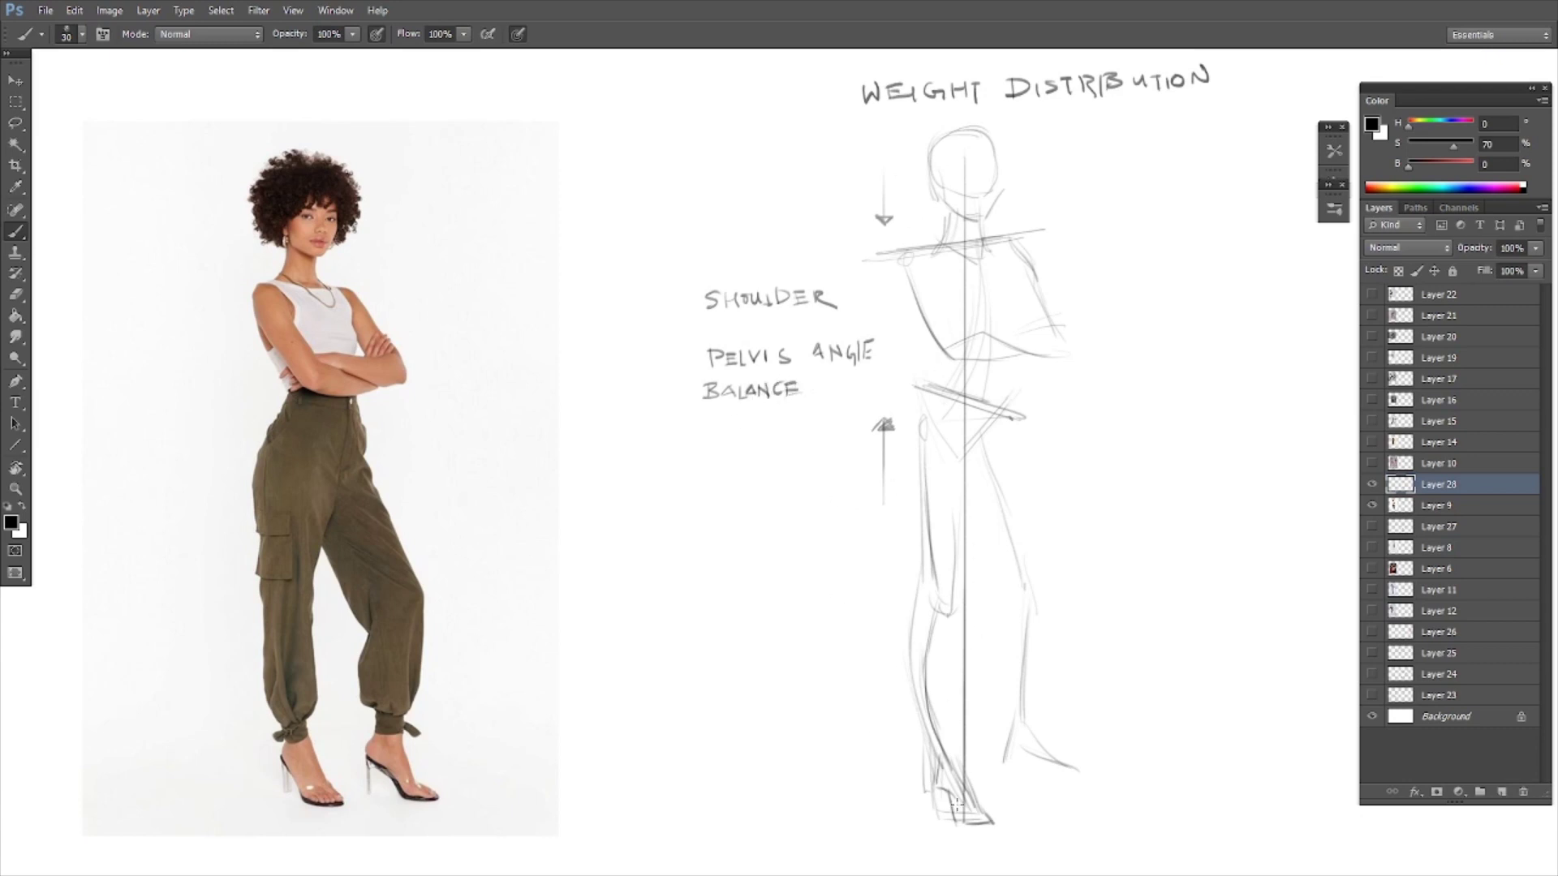
mouse_move(707, 734)
mouse_down()
mouse_move(735, 745)
mouse_move(826, 724)
mouse_up()
drag(712, 766, 730, 783)
mouse_move(743, 767)
mouse_down()
mouse_move(735, 781)
mouse_move(758, 780)
mouse_up()
drag(754, 769, 792, 783)
mouse_move(804, 767)
mouse_down()
mouse_move(805, 783)
mouse_move(822, 779)
mouse_up()
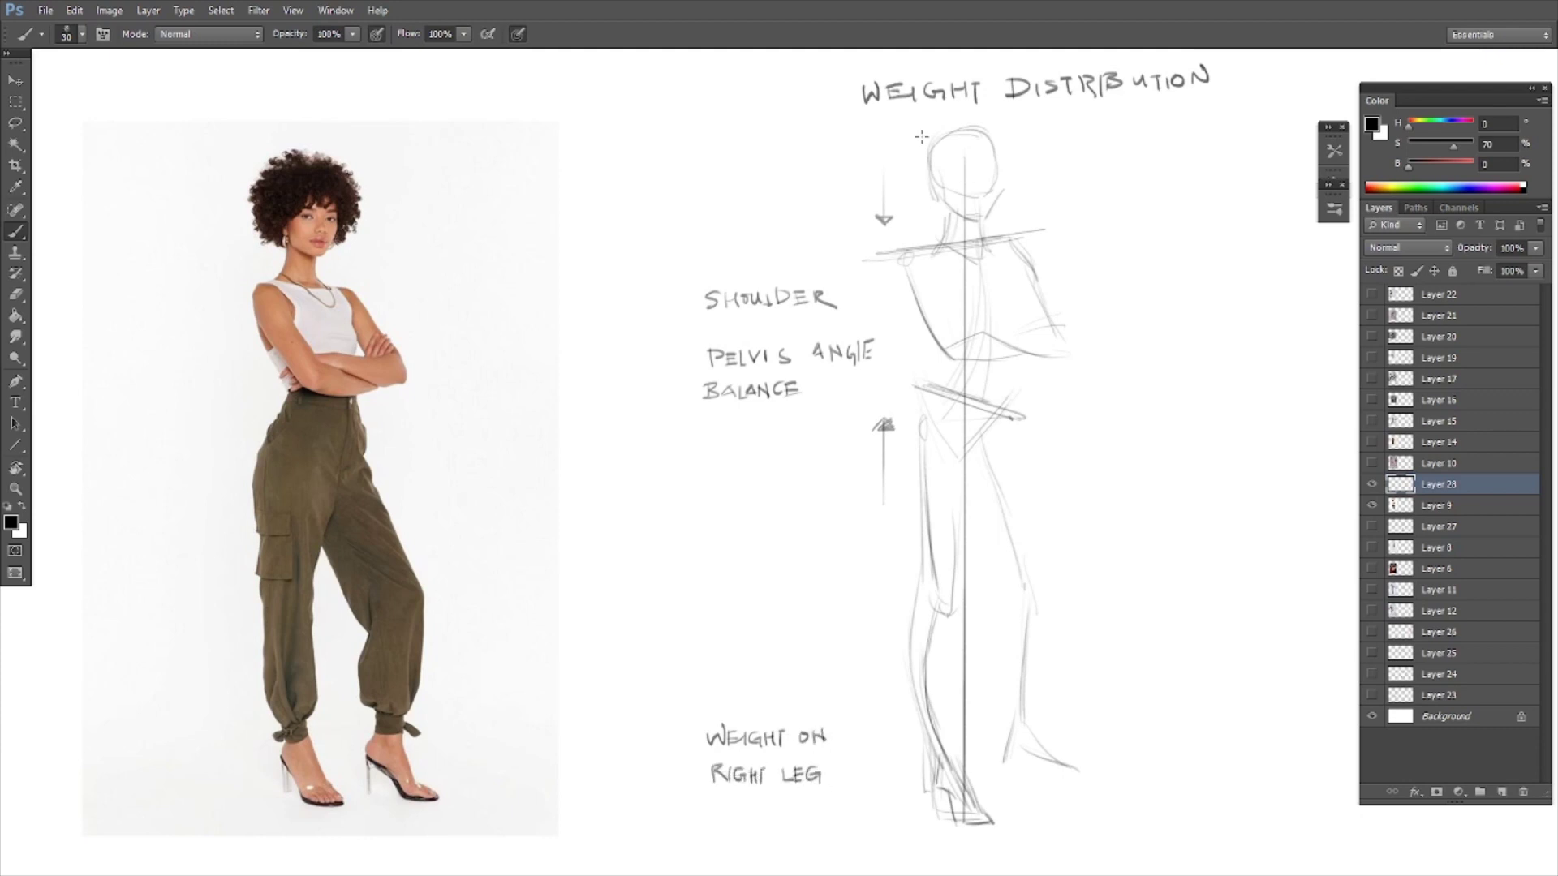
drag(940, 199, 943, 244)
mouse_move(951, 752)
mouse_down()
mouse_move(977, 809)
mouse_move(962, 824)
mouse_move(989, 822)
mouse_up()
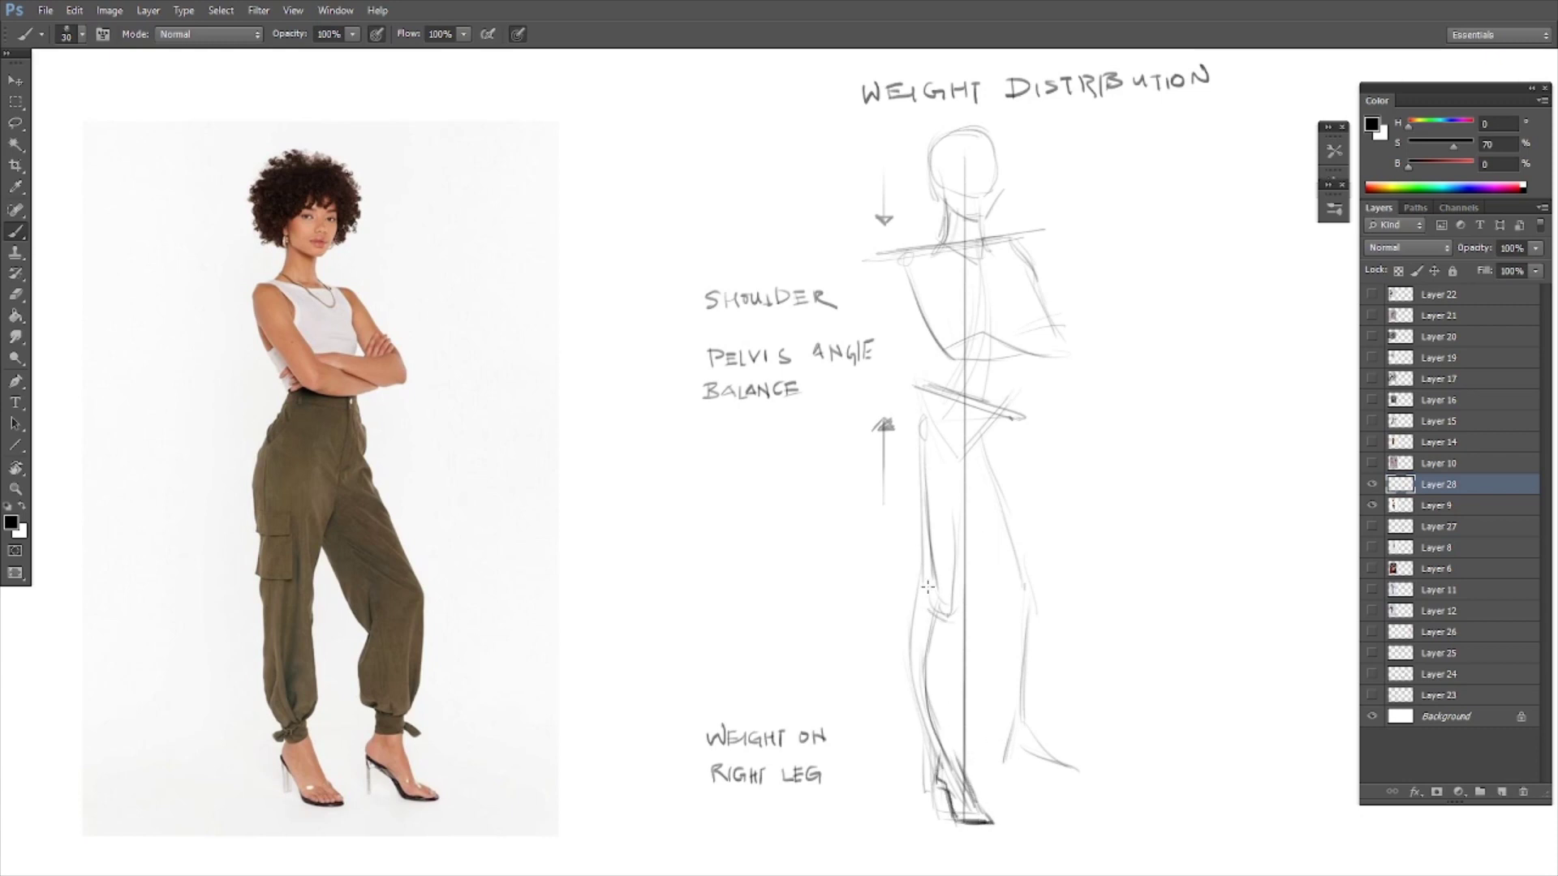
Step: Darken the near leg's shin, hip and the front and back thigh contours
mouse_move(930, 610)
mouse_down()
mouse_move(916, 673)
mouse_move(947, 761)
mouse_up()
drag(964, 629, 959, 771)
mouse_move(937, 365)
mouse_down()
mouse_move(899, 422)
mouse_move(915, 505)
mouse_up()
drag(957, 428, 943, 633)
drag(959, 507, 941, 625)
drag(917, 449, 912, 624)
drag(909, 476, 923, 645)
Step: Firm up the other hip and rear leg, undoing the bad shin stroke
drag(1011, 362, 993, 446)
drag(1012, 399, 999, 438)
drag(965, 491, 1015, 604)
mouse_move(997, 434)
mouse_down()
mouse_move(1045, 602)
mouse_move(1004, 730)
mouse_up()
drag(1046, 631, 1028, 729)
mouse_move(1024, 588)
mouse_down()
mouse_move(1007, 730)
mouse_move(1027, 740)
mouse_move(1003, 791)
mouse_move(1087, 772)
mouse_up()
key(ctrl+z)
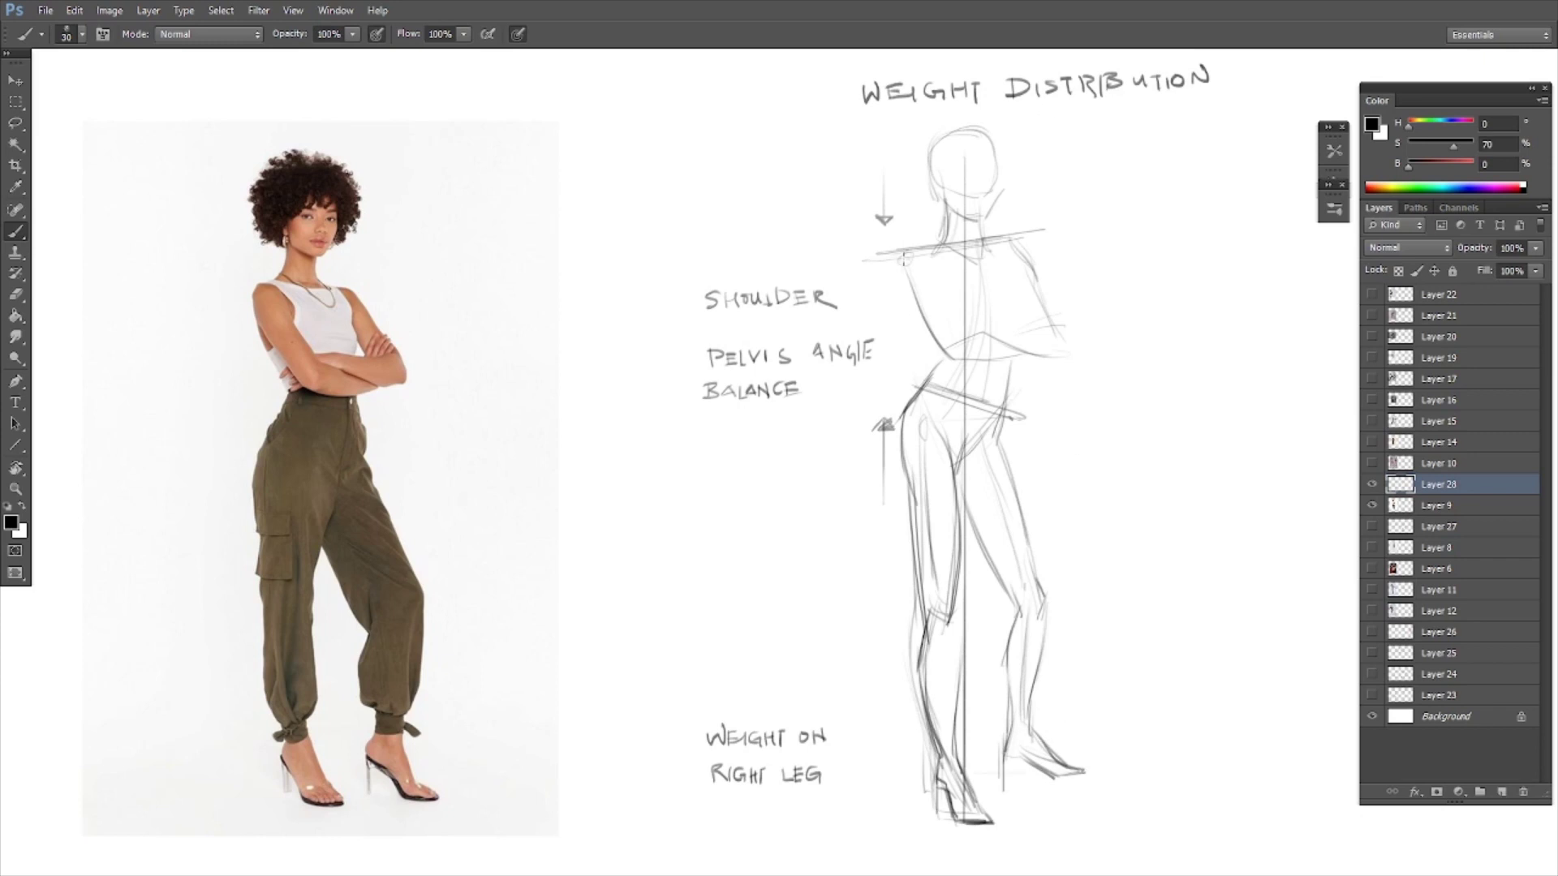
Step: Darken the torso side, crossed forearm and upper arm, then refine both knees and shins
mouse_move(940, 253)
mouse_down()
mouse_move(912, 289)
mouse_move(907, 258)
mouse_up()
drag(906, 251, 930, 347)
mouse_move(905, 284)
mouse_down()
mouse_move(939, 372)
mouse_move(957, 344)
mouse_move(946, 375)
mouse_move(1059, 330)
mouse_move(1033, 367)
mouse_up()
mouse_move(1029, 371)
mouse_down()
mouse_move(1061, 353)
mouse_move(1057, 374)
mouse_up()
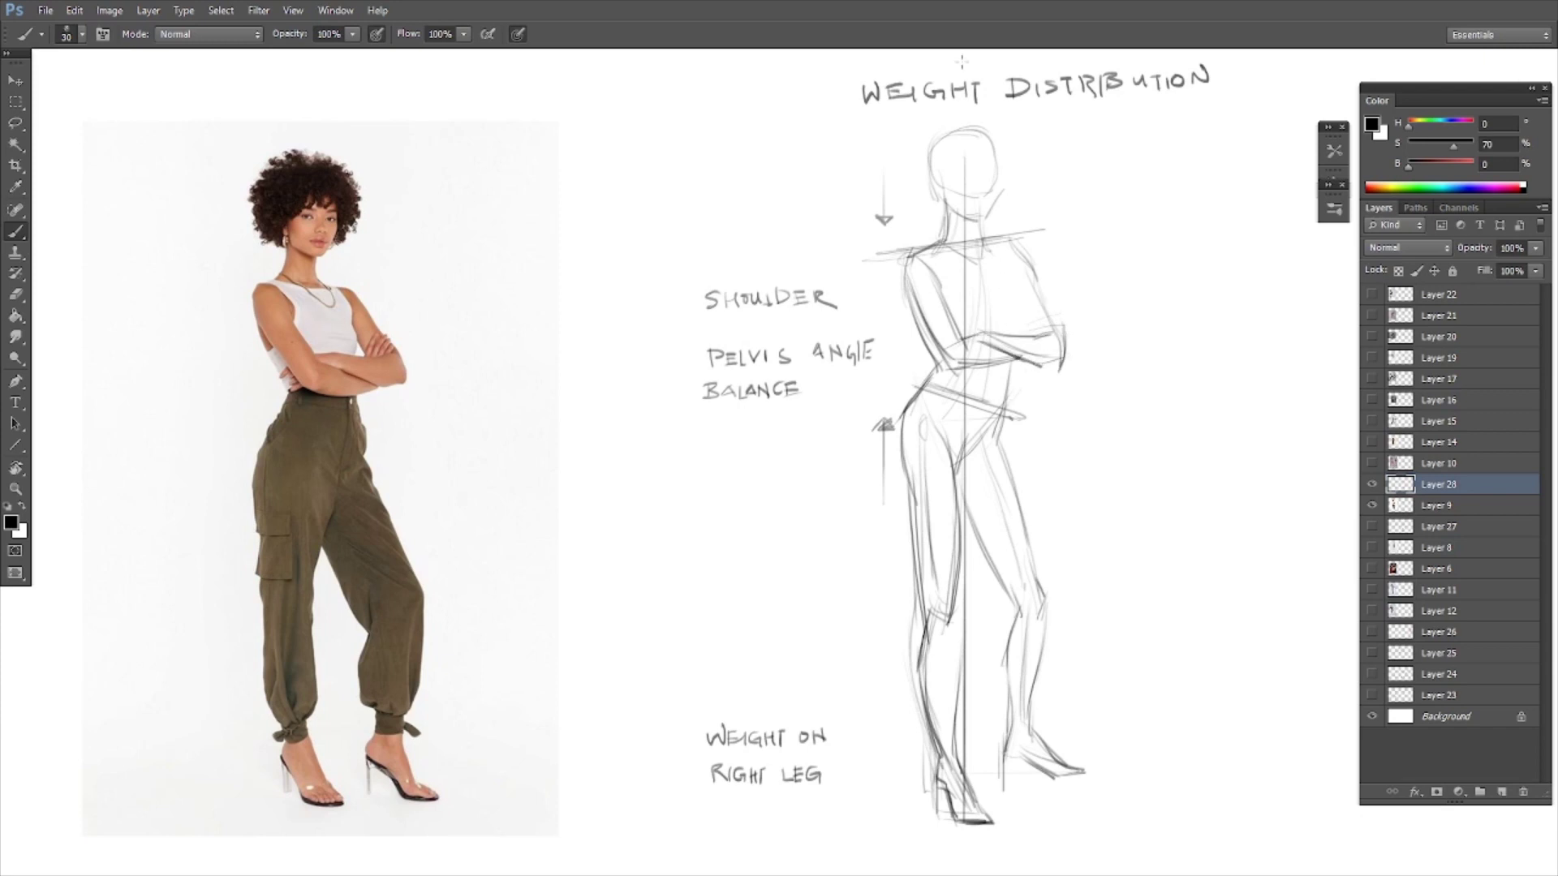
mouse_move(1003, 243)
mouse_down()
mouse_move(1059, 324)
mouse_move(1044, 309)
mouse_up()
mouse_move(998, 235)
mouse_down()
mouse_move(1029, 334)
mouse_move(999, 448)
mouse_move(1010, 430)
mouse_up()
drag(940, 605, 951, 755)
mouse_move(1014, 607)
mouse_down()
mouse_move(1008, 734)
mouse_move(1028, 769)
mouse_up()
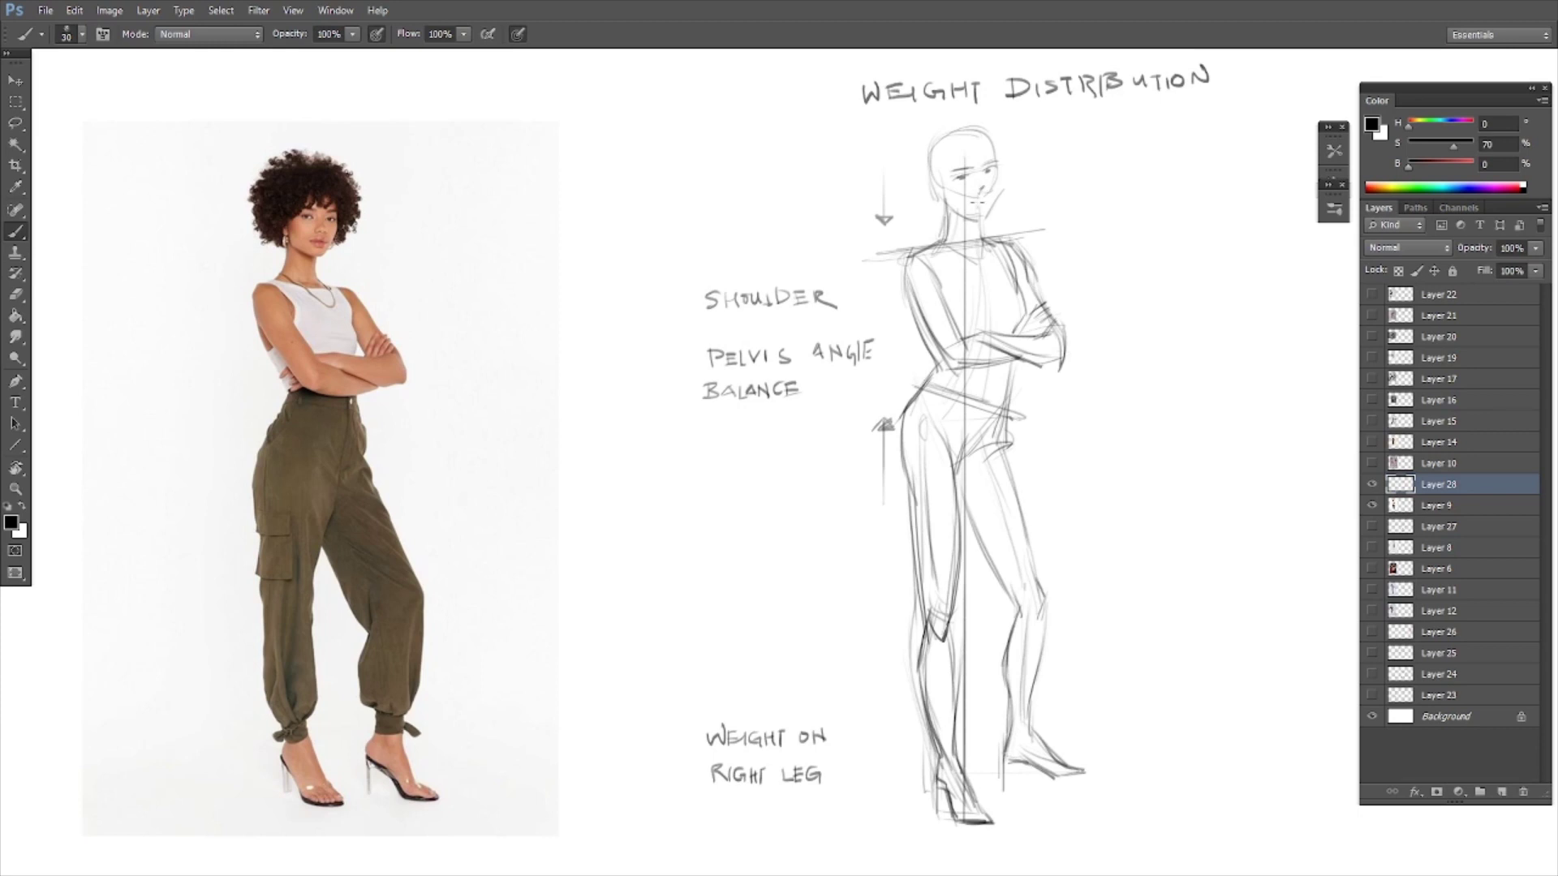
Step: Draw the jaw, both sides of the neck, the armpit and a chest line
drag(1003, 172, 982, 248)
key(ctrl+z)
drag(942, 191, 906, 337)
drag(926, 253, 978, 332)
drag(986, 274, 978, 339)
drag(971, 310, 1021, 306)
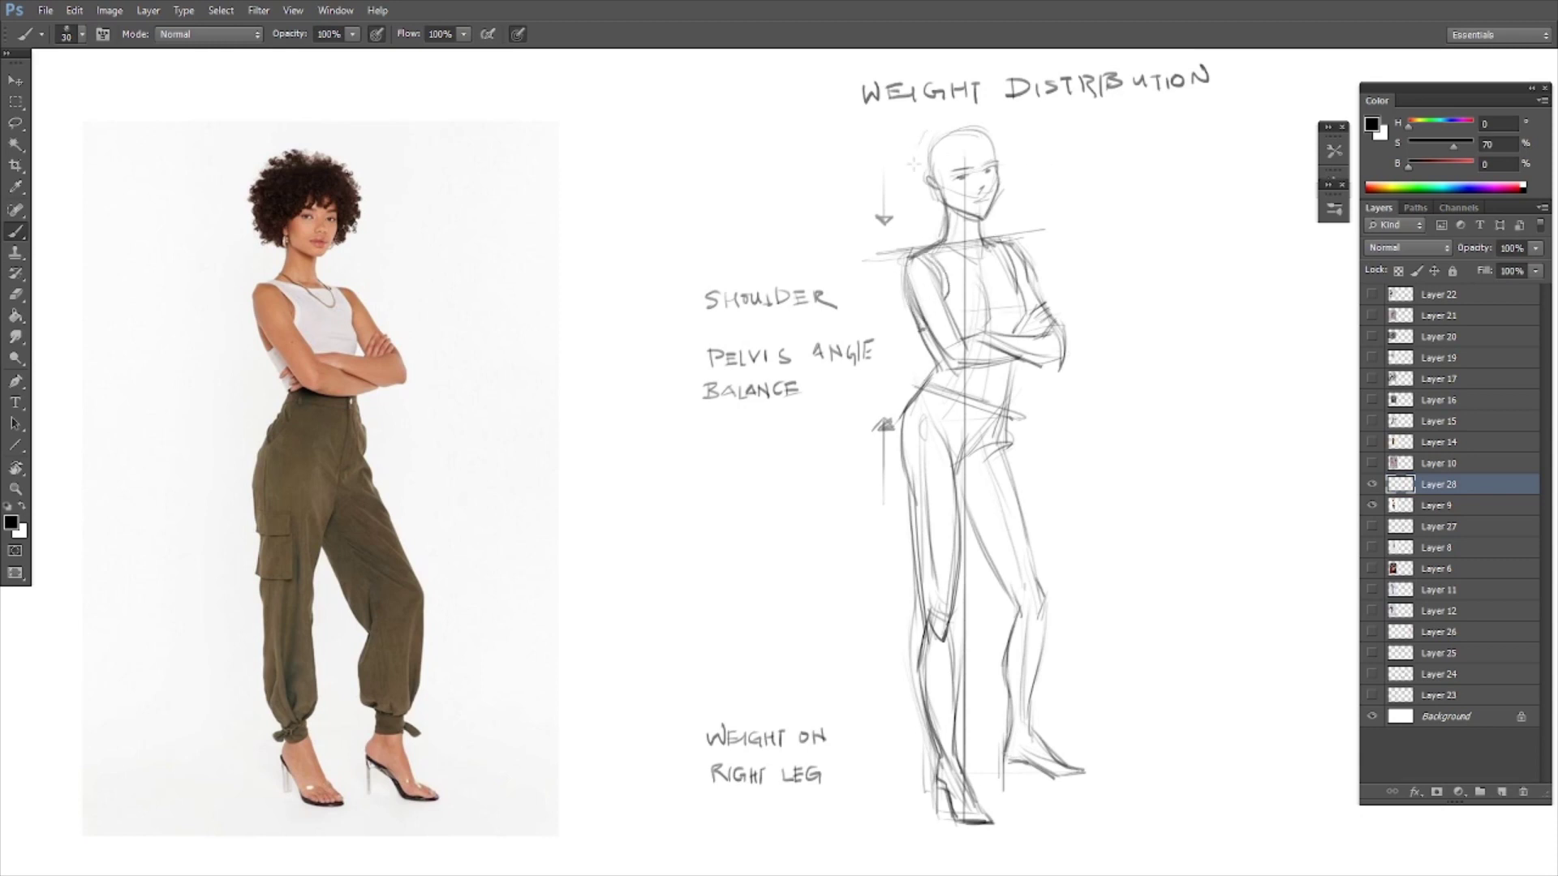
Step: Sketch the hair around the head, down its side and across the top
drag(933, 118, 921, 199)
drag(972, 143, 929, 199)
mouse_move(933, 113)
mouse_down()
mouse_move(1010, 159)
mouse_move(1015, 187)
mouse_up()
drag(909, 141, 916, 212)
drag(912, 218, 939, 219)
drag(932, 139, 912, 170)
mouse_move(945, 152)
mouse_down()
mouse_move(1000, 111)
mouse_move(1013, 163)
mouse_up()
Step: Darken the outer thigh contour and sketch the pelvis shape
drag(903, 412, 921, 599)
drag(909, 475, 925, 612)
mouse_move(933, 377)
mouse_down()
mouse_move(957, 461)
mouse_move(992, 417)
mouse_up()
drag(1014, 357, 949, 527)
Step: Erase stray crotch strokes and redraw the inner thigh, knee and near leg outline
key(e)
key(b)
drag(962, 447, 962, 560)
key(e)
key(b)
drag(960, 453, 955, 605)
drag(954, 536, 957, 621)
key(e)
key(b)
mouse_move(948, 568)
mouse_down()
mouse_move(954, 645)
mouse_move(919, 715)
mouse_up()
key(e)
mouse_move(921, 628)
mouse_down()
mouse_move(917, 720)
mouse_move(919, 694)
mouse_move(941, 762)
mouse_up()
key(b)
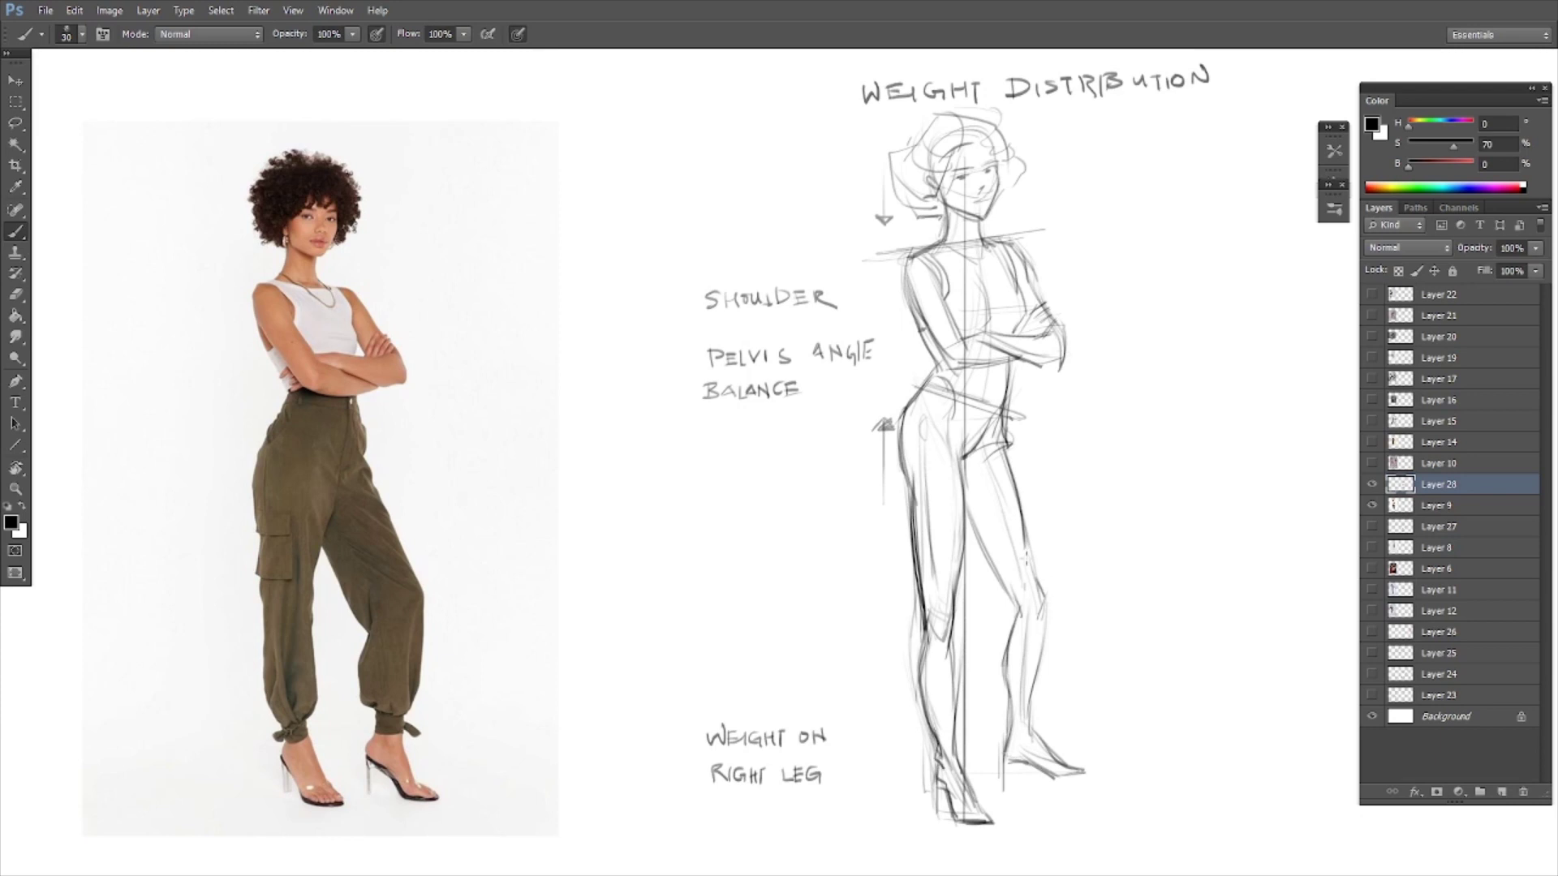
Step: Strengthen the rear leg's outer contour and inner calf, and rework both feet
drag(1024, 487, 1032, 584)
mouse_move(1031, 532)
mouse_down()
mouse_move(1055, 600)
mouse_move(1036, 690)
mouse_up()
drag(1043, 610, 1030, 705)
mouse_move(1016, 605)
mouse_down()
mouse_move(1013, 706)
mouse_move(959, 763)
mouse_move(973, 800)
mouse_up()
key(ctrl+z)
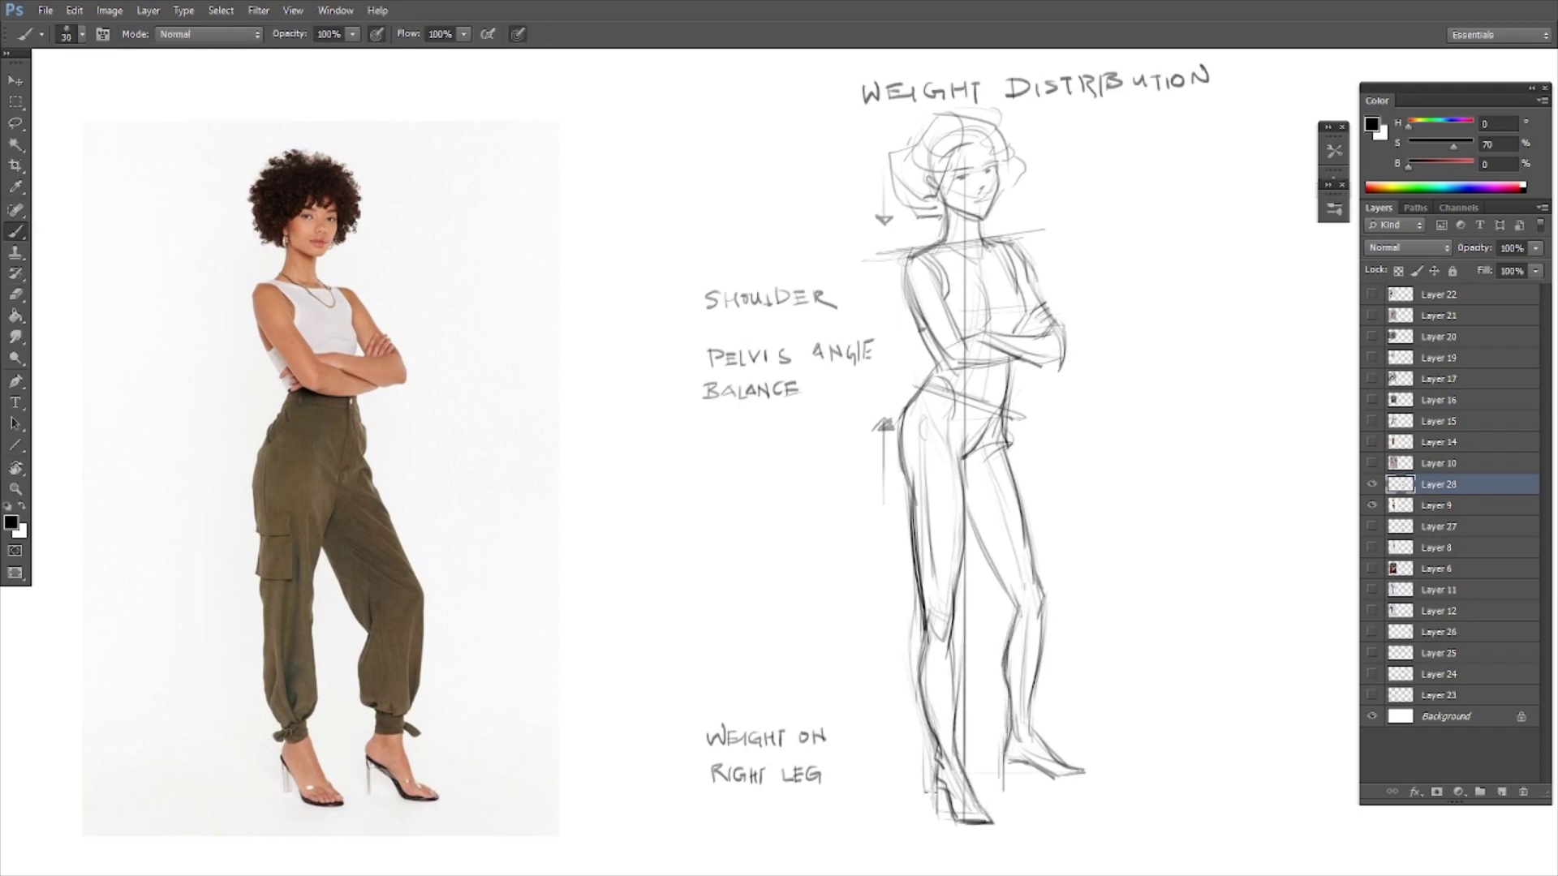
key(e)
key(b)
drag(1050, 755, 1091, 777)
drag(933, 804, 974, 824)
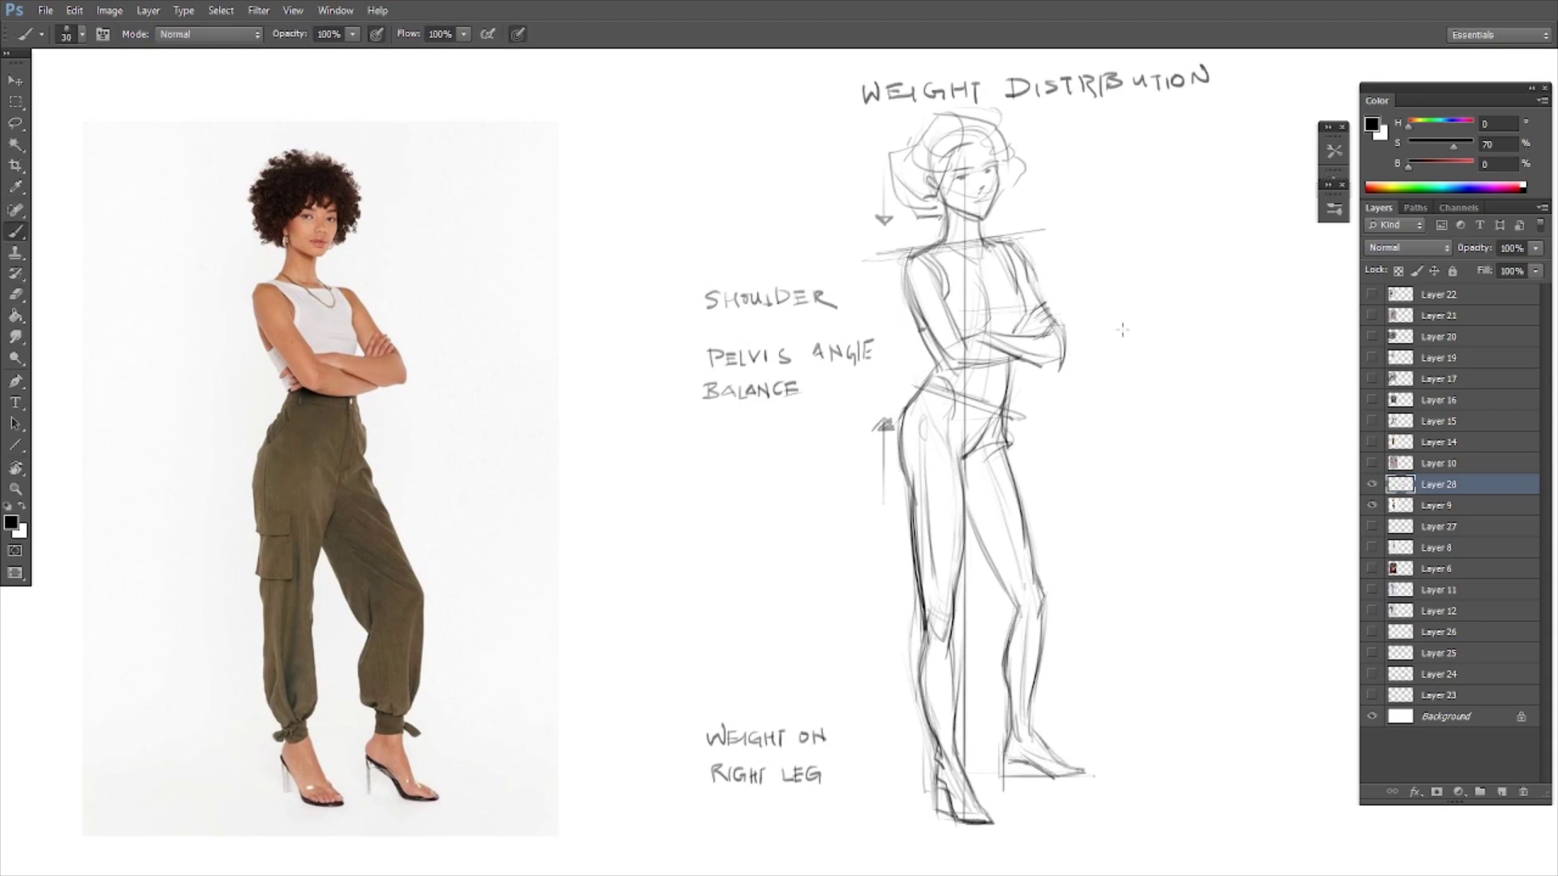